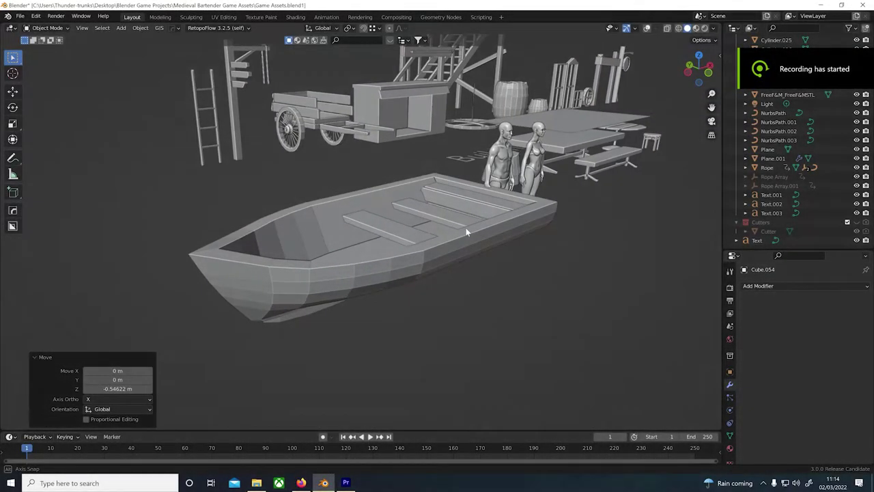
# Orbit and zoom around the finished boat to show its bow
pyautogui.moveTo(465, 228)
pyautogui.mouseDown(button='middle')
pyautogui.moveTo(522, 220)
pyautogui.moveTo(444, 226)
pyautogui.moveTo(507, 234)
pyautogui.moveTo(481, 240)
pyautogui.moveTo(476, 264)
pyautogui.moveTo(487, 237)
pyautogui.moveTo(532, 245)
pyautogui.moveTo(549, 190)
pyautogui.moveTo(482, 230)
pyautogui.moveTo(506, 239)
pyautogui.moveTo(443, 237)
pyautogui.moveTo(390, 207)
pyautogui.moveTo(399, 217)
pyautogui.moveTo(491, 223)
pyautogui.moveTo(547, 161)
pyautogui.moveTo(529, 238)
pyautogui.mouseUp(button='middle')
pyautogui.scroll(4, 485, 235)
pyautogui.scroll(2, 492, 239)
pyautogui.scroll(-3, 492, 218)
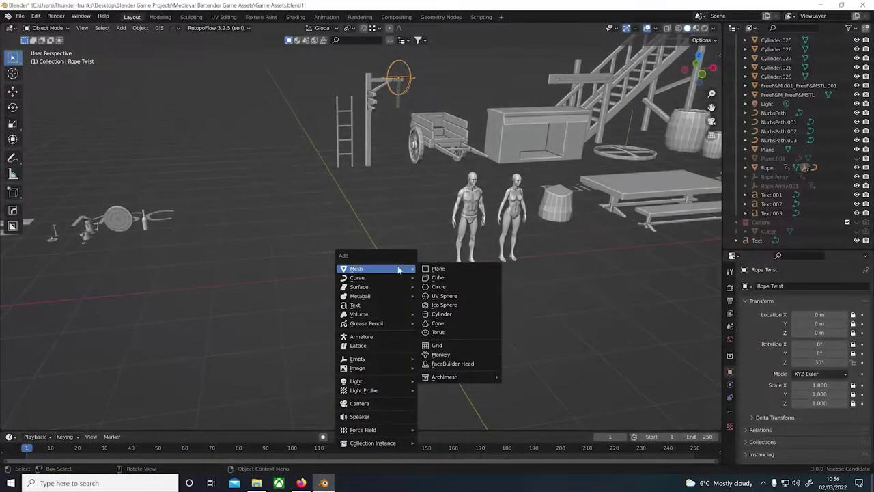
# Add a new cube and flatten it along Z into a slab
pyautogui.click(427, 277)
pyautogui.press('Tab')
pyautogui.press('KP_1')
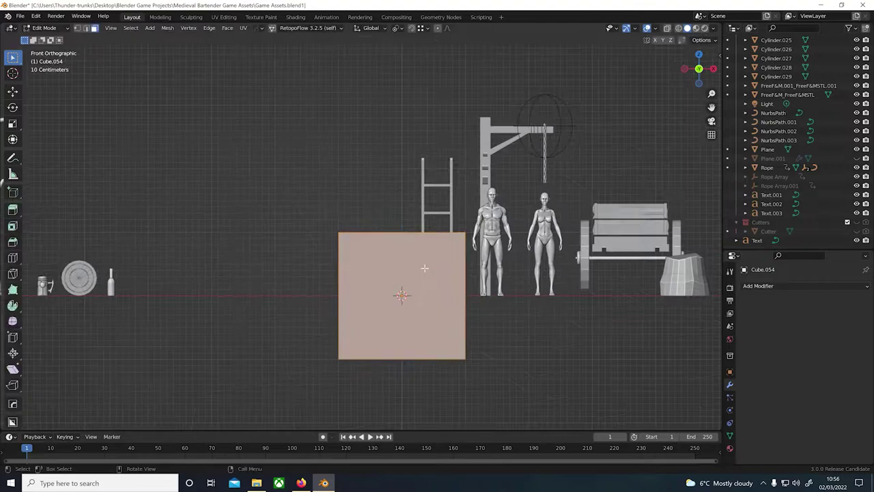
pyautogui.moveTo(421, 293); pyautogui.dragTo(379, 282, button='middle')
pyautogui.press('s')
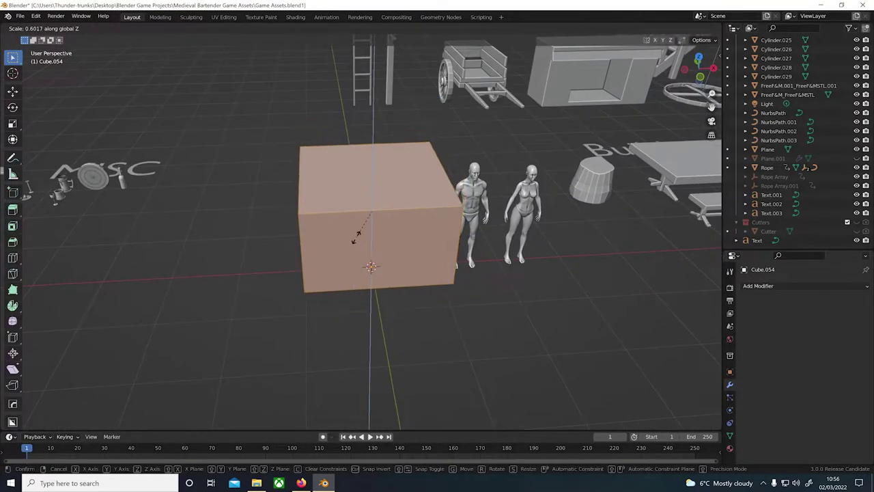
pyautogui.rightClick(356, 235)
pyautogui.moveTo(357, 235); pyautogui.dragTo(442, 301, button='middle')
pyautogui.press('s')
pyautogui.press('z')
pyautogui.click(384, 305)
pyautogui.moveTo(383, 304)
pyautogui.mouseDown(button='middle')
pyautogui.moveTo(422, 308)
pyautogui.moveTo(392, 282)
pyautogui.moveTo(410, 271)
pyautogui.mouseUp(button='middle')
# Loop-cut the slab and push the new edge along X into a pointed front
pyautogui.hotkey('ctrl', 'r')
pyautogui.click(403, 294)
pyautogui.hotkey('ctrl', 'r')
pyautogui.click(392, 281)
pyautogui.press('g')
pyautogui.press('x')
pyautogui.click(419, 266)
# Stretch the box to 1.6 along Y and bevel the bow corners
pyautogui.hotkey('ctrl', 'b')
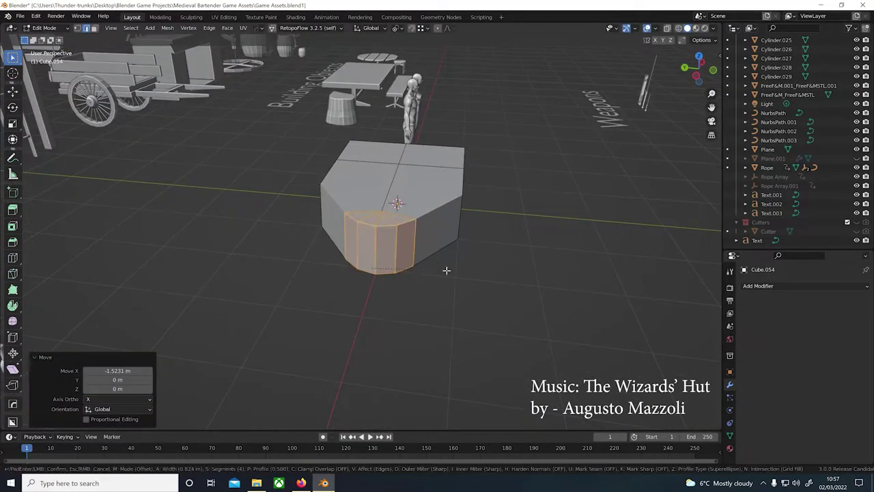
pyautogui.rightClick(359, 214)
pyautogui.press('s')
pyautogui.press('y')
pyautogui.moveTo(358, 215)
pyautogui.mouseDown(button='middle')
pyautogui.moveTo(444, 201)
pyautogui.moveTo(433, 207)
pyautogui.mouseUp(button='middle')
pyautogui.click(445, 201)
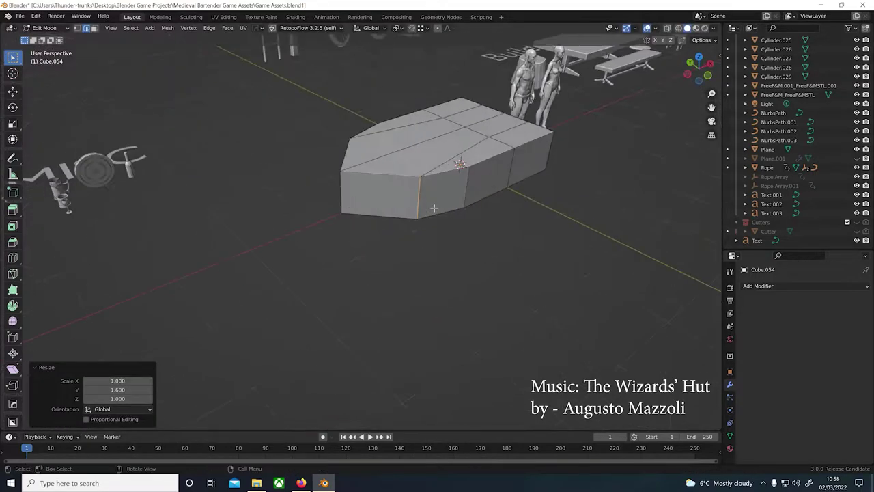
pyautogui.click(489, 241)
# Dissolve the top into one face, inset it for a rim, and sink the inner face
pyautogui.moveTo(489, 242); pyautogui.dragTo(489, 205, button='middle')
pyautogui.click(489, 177)
pyautogui.press('x')
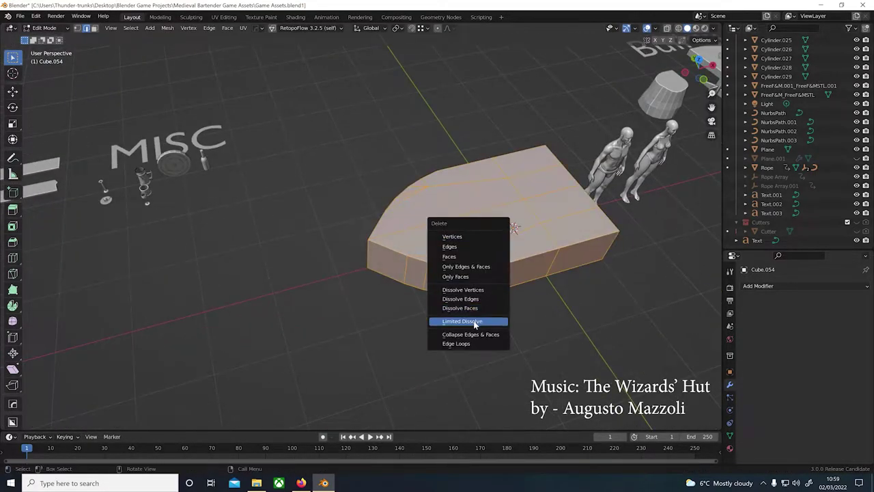
pyautogui.click(471, 318)
pyautogui.moveTo(471, 319); pyautogui.dragTo(519, 239, button='middle')
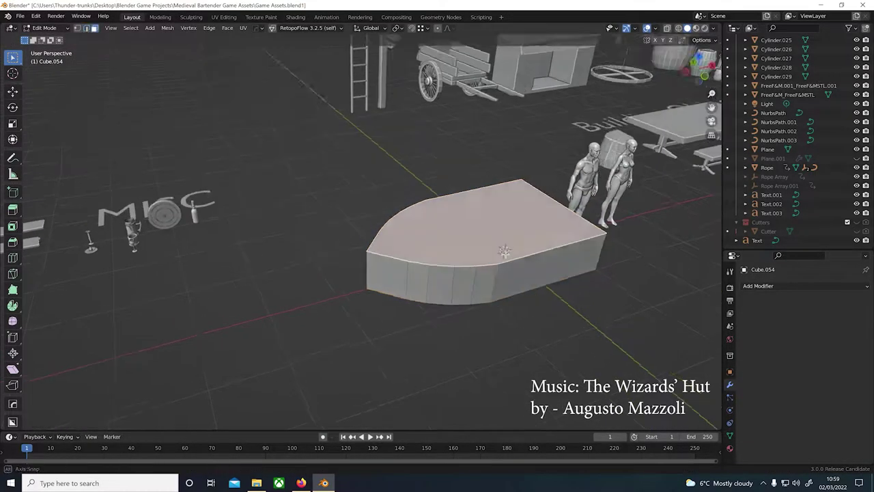
pyautogui.press('i')
pyautogui.moveTo(395, 253); pyautogui.dragTo(446, 233, button='middle')
pyautogui.scroll(2, 447, 233)
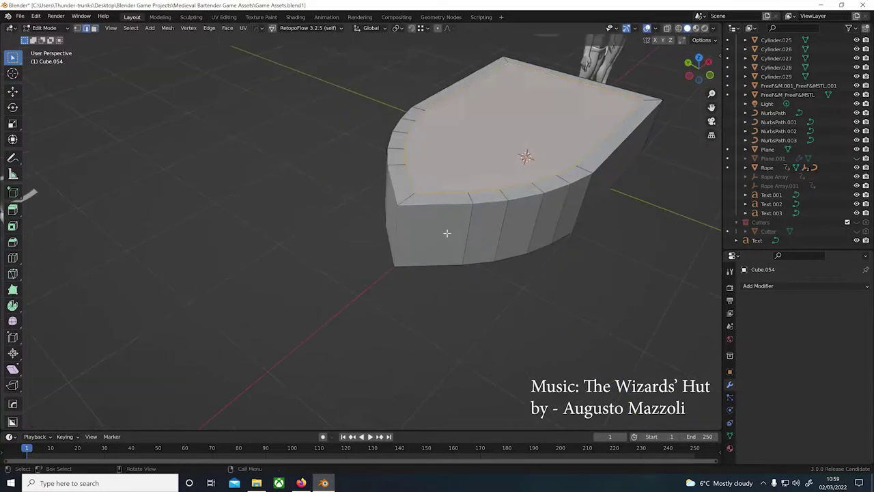
pyautogui.press('3')
pyautogui.press('e')
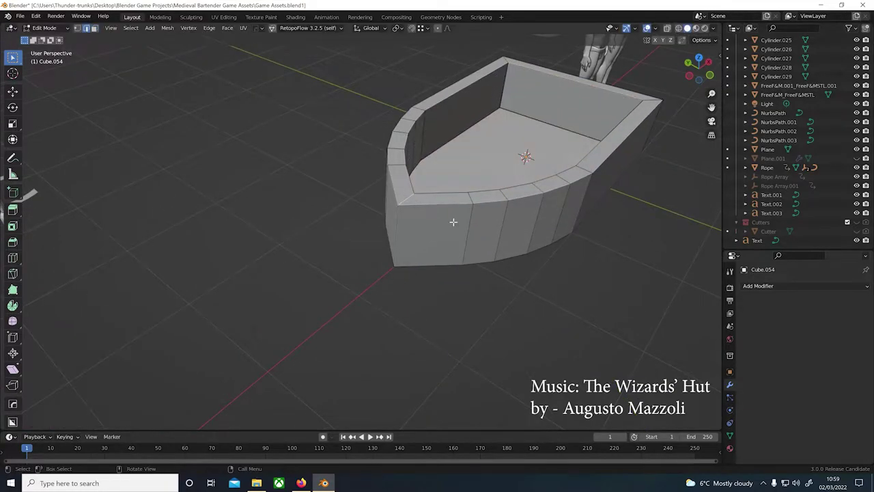
pyautogui.press('KP_1')
pyautogui.scroll(-2, 423, 260)
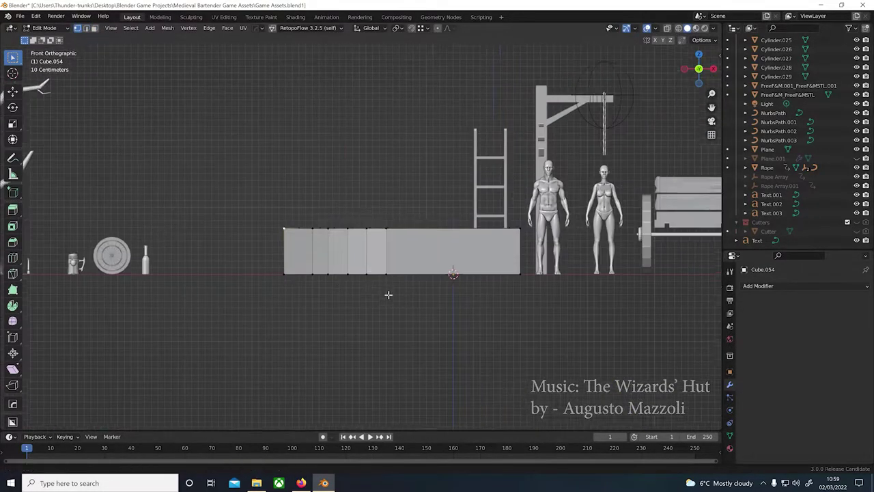
# Lift the bow vertices along Z with proportional editing so the front sweeps upward
pyautogui.press('g')
pyautogui.press('z')
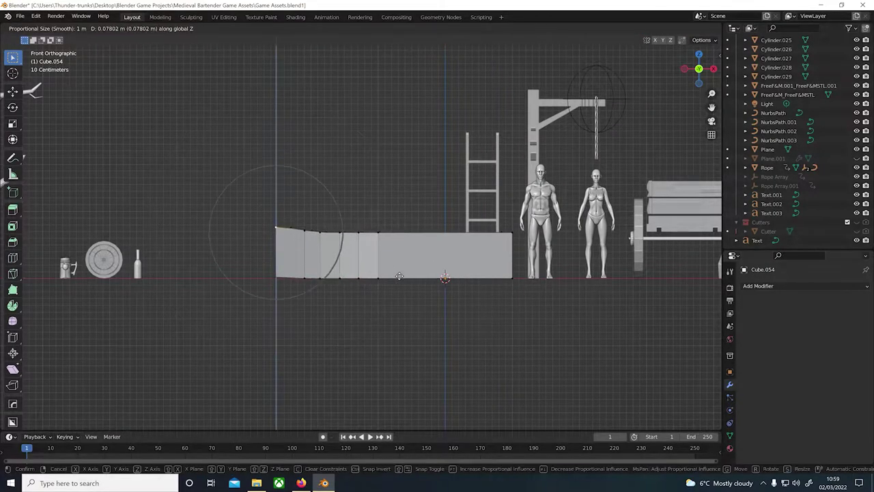
pyautogui.moveTo(340, 279); pyautogui.dragTo(389, 232, button='middle')
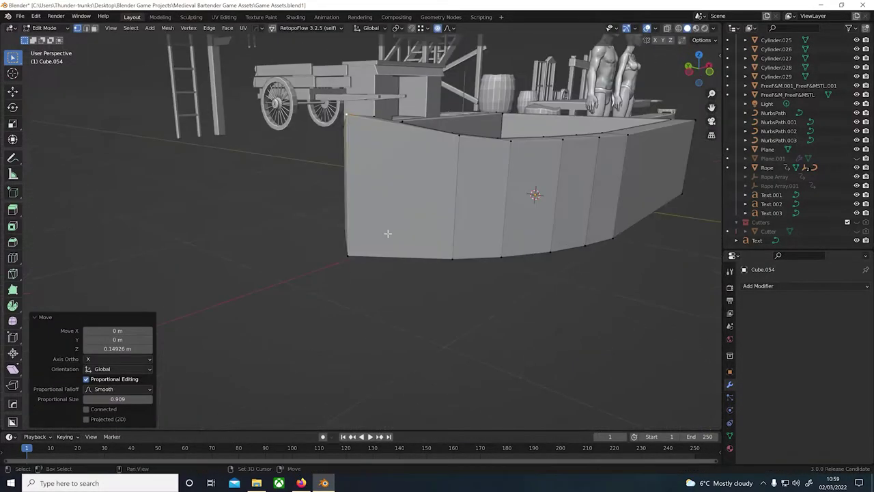
pyautogui.press('KP_1')
pyautogui.scroll(3, 382, 221)
pyautogui.scroll(-2, 351, 253)
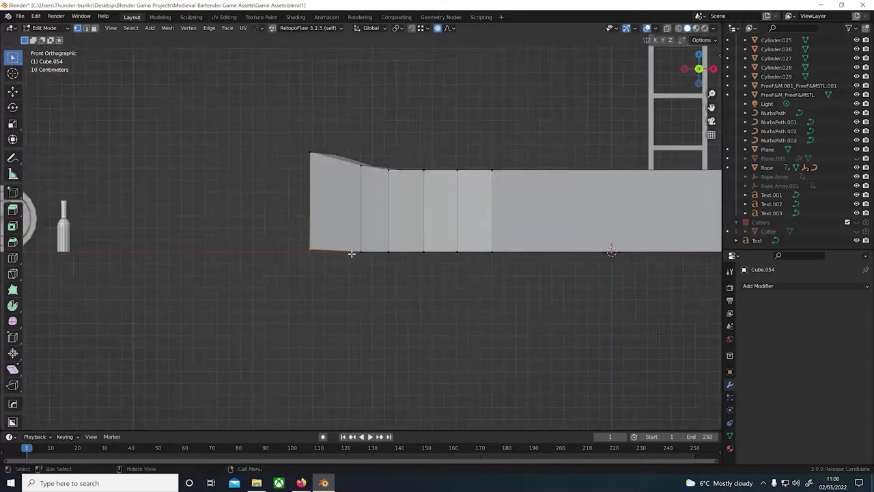
pyautogui.click(392, 255)
pyautogui.scroll(4, 328, 223)
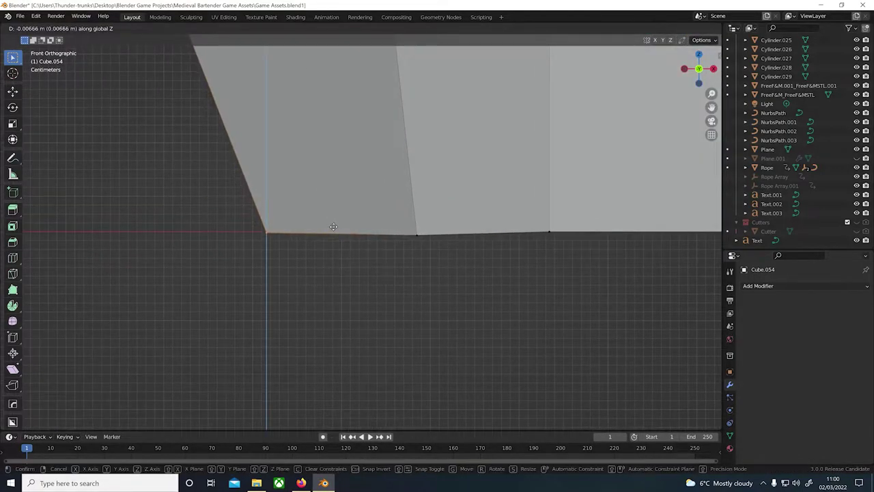
pyautogui.click(333, 227)
pyautogui.moveTo(333, 226)
pyautogui.mouseDown(button='middle')
pyautogui.moveTo(412, 285)
pyautogui.moveTo(408, 394)
pyautogui.moveTo(455, 291)
pyautogui.moveTo(340, 284)
pyautogui.mouseUp(button='middle')
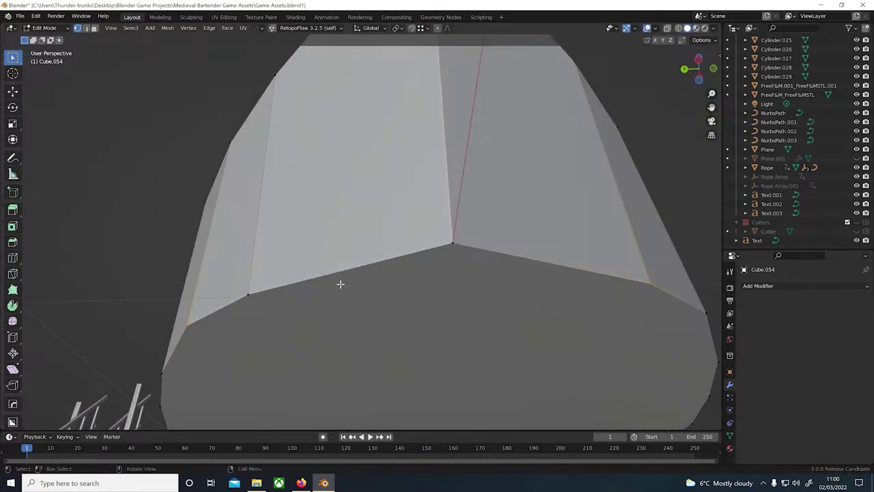
pyautogui.press('KP_1')
# Finish the vertical move and scale the bottom faces narrower along Y
pyautogui.press('g')
pyautogui.press('z')
pyautogui.click(516, 259)
pyautogui.moveTo(516, 259)
pyautogui.mouseDown(button='middle')
pyautogui.moveTo(491, 296)
pyautogui.moveTo(486, 173)
pyautogui.moveTo(463, 172)
pyautogui.mouseUp(button='middle')
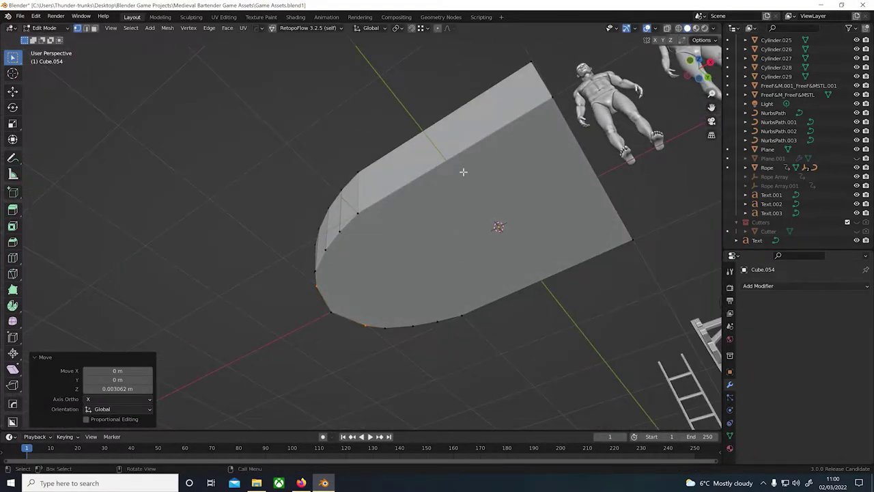
pyautogui.click(514, 293)
pyautogui.moveTo(514, 294)
pyautogui.mouseDown(button='middle')
pyautogui.moveTo(480, 271)
pyautogui.moveTo(494, 231)
pyautogui.moveTo(564, 260)
pyautogui.mouseUp(button='middle')
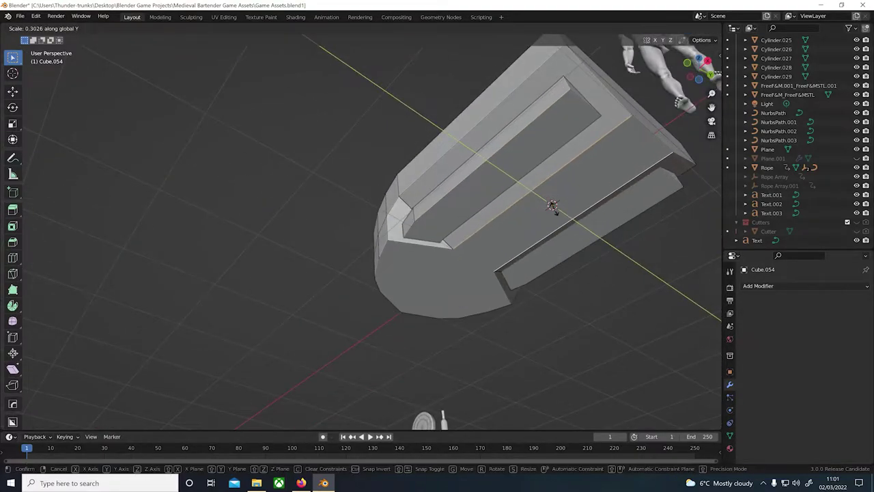
pyautogui.click(592, 235)
pyautogui.moveTo(592, 234)
pyautogui.mouseDown(button='middle')
pyautogui.moveTo(564, 226)
pyautogui.moveTo(444, 260)
pyautogui.moveTo(410, 256)
pyautogui.moveTo(406, 275)
pyautogui.moveTo(520, 293)
pyautogui.mouseUp(button='middle')
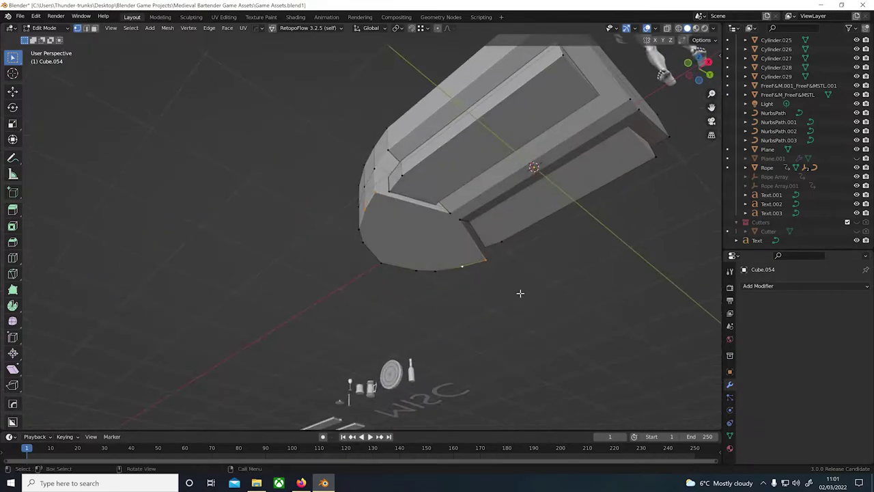
pyautogui.click(434, 231)
pyautogui.moveTo(434, 231); pyautogui.dragTo(478, 287, button='middle')
pyautogui.scroll(5, 478, 287)
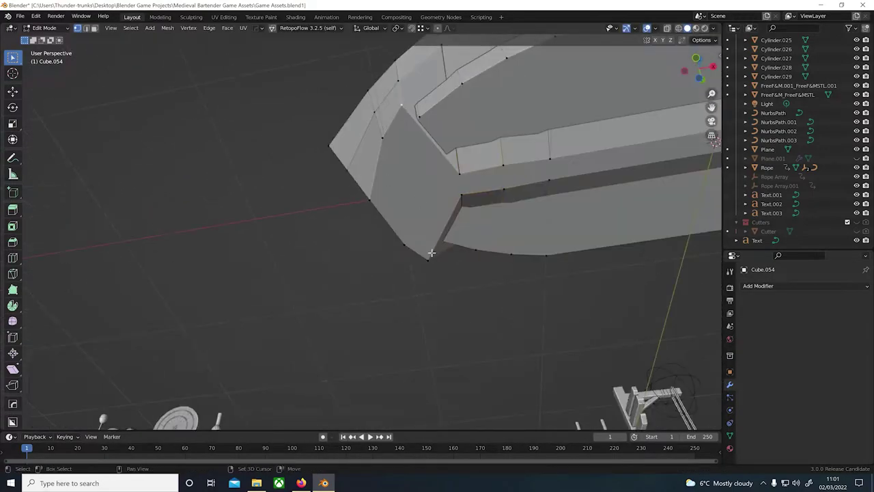
# Shift the underside vertices and narrow the selection along Y again, switching to edge select
pyautogui.press('g')
pyautogui.click(408, 239)
pyautogui.moveTo(409, 239); pyautogui.dragTo(481, 250, button='middle')
pyautogui.click(414, 204)
pyautogui.moveTo(540, 266)
pyautogui.mouseDown(button='middle')
pyautogui.moveTo(554, 259)
pyautogui.moveTo(580, 292)
pyautogui.mouseUp(button='middle')
pyautogui.press('s')
pyautogui.click(446, 273)
pyautogui.moveTo(445, 272)
pyautogui.mouseDown(button='middle')
pyautogui.moveTo(417, 225)
pyautogui.moveTo(410, 312)
pyautogui.moveTo(389, 329)
pyautogui.moveTo(384, 299)
pyautogui.moveTo(328, 187)
pyautogui.moveTo(483, 298)
pyautogui.moveTo(409, 144)
pyautogui.moveTo(475, 222)
pyautogui.mouseUp(button='middle')
pyautogui.press('2')
# Slide the bottom edges along X and give the bottom edge loop a three-segment bevel
pyautogui.press('g')
pyautogui.press('x')
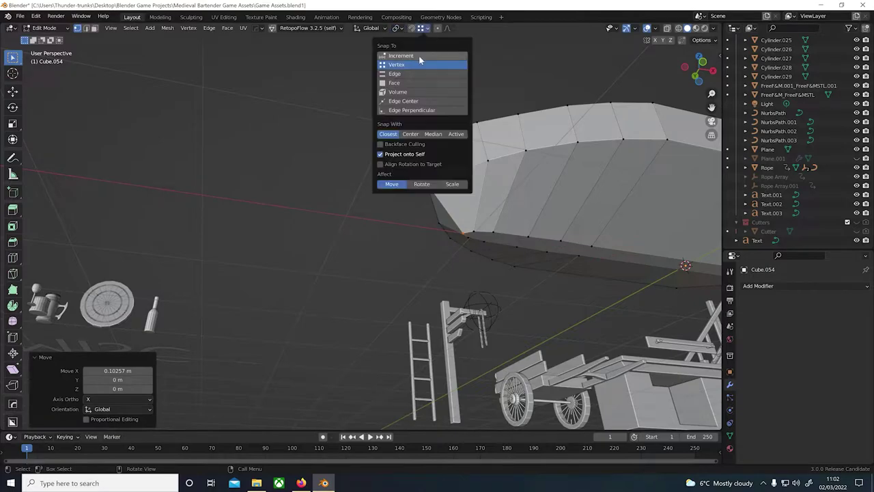
pyautogui.click(425, 58)
pyautogui.moveTo(426, 58)
pyautogui.mouseDown(button='middle')
pyautogui.moveTo(560, 172)
pyautogui.moveTo(512, 168)
pyautogui.moveTo(445, 198)
pyautogui.moveTo(502, 194)
pyautogui.moveTo(494, 150)
pyautogui.mouseUp(button='middle')
pyautogui.hotkey('ctrl', 'b')
pyautogui.click(561, 172)
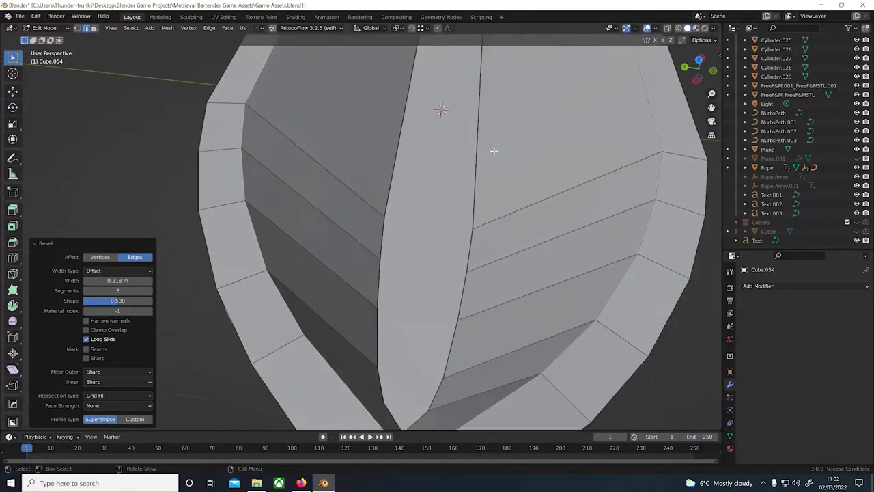
pyautogui.click(468, 193)
pyautogui.moveTo(468, 193)
pyautogui.mouseDown(button='middle')
pyautogui.moveTo(527, 197)
pyautogui.moveTo(413, 123)
pyautogui.moveTo(385, 144)
pyautogui.mouseUp(button='middle')
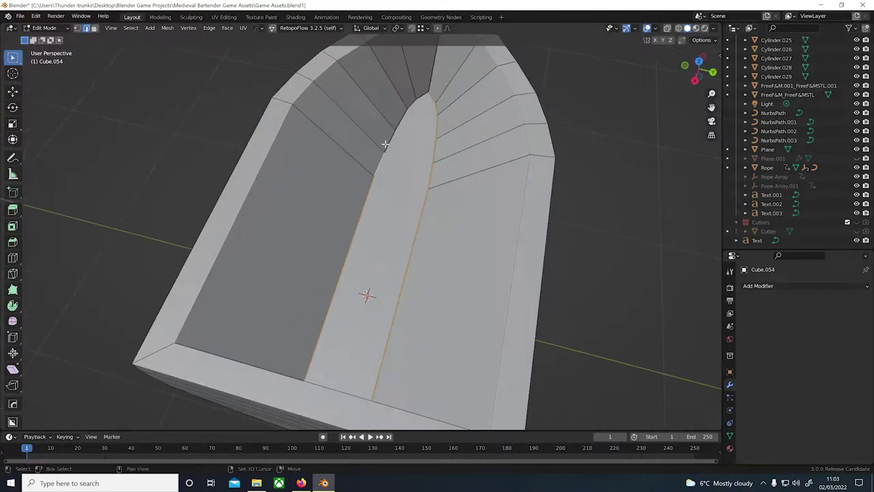
# Widen the floor edge loop to 1.37 along Y and raise it 0.05 along Z
pyautogui.moveTo(412, 101)
pyautogui.mouseDown(button='middle')
pyautogui.moveTo(480, 146)
pyautogui.moveTo(457, 196)
pyautogui.moveTo(367, 221)
pyautogui.moveTo(457, 169)
pyautogui.moveTo(492, 185)
pyautogui.mouseUp(button='middle')
pyautogui.press('s')
pyautogui.press('y')
pyautogui.click(520, 136)
pyautogui.press('g')
pyautogui.press('z')
pyautogui.click(518, 194)
pyautogui.press('s')
pyautogui.press('y')
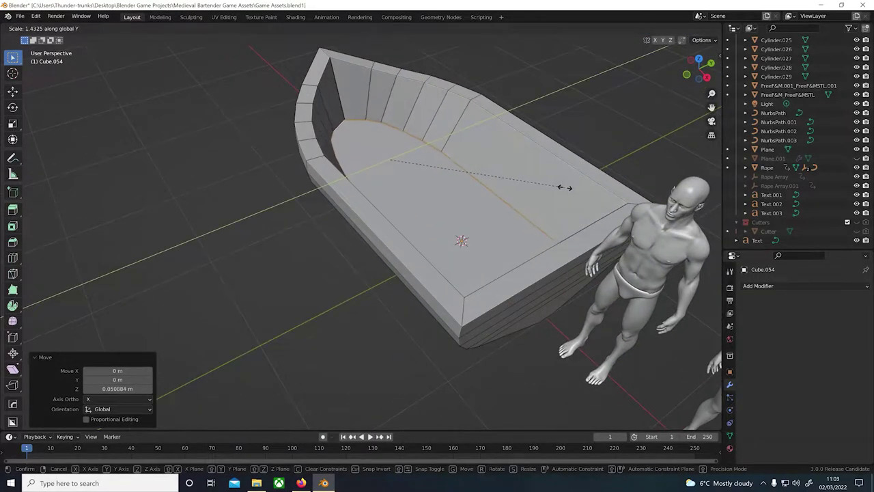
pyautogui.click(554, 191)
pyautogui.moveTo(553, 191)
pyautogui.mouseDown(button='middle')
pyautogui.moveTo(460, 248)
pyautogui.moveTo(435, 218)
pyautogui.moveTo(484, 176)
pyautogui.moveTo(440, 234)
pyautogui.mouseUp(button='middle')
pyautogui.press('Tab')
# Add a new cube and flatten it into a plank 0.036 thick
pyautogui.hotkey('shift', 'a')
pyautogui.click(478, 248)
pyautogui.press('KP_1')
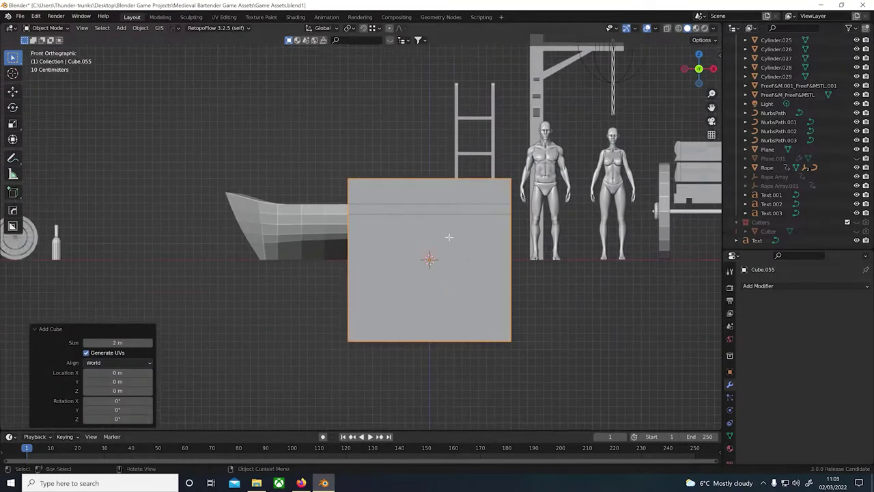
pyautogui.press('Tab')
pyautogui.press('g')
pyautogui.press('z')
pyautogui.press('1')
pyautogui.click(429, 261)
pyautogui.moveTo(429, 261); pyautogui.dragTo(604, 327, button='middle')
pyautogui.press('s')
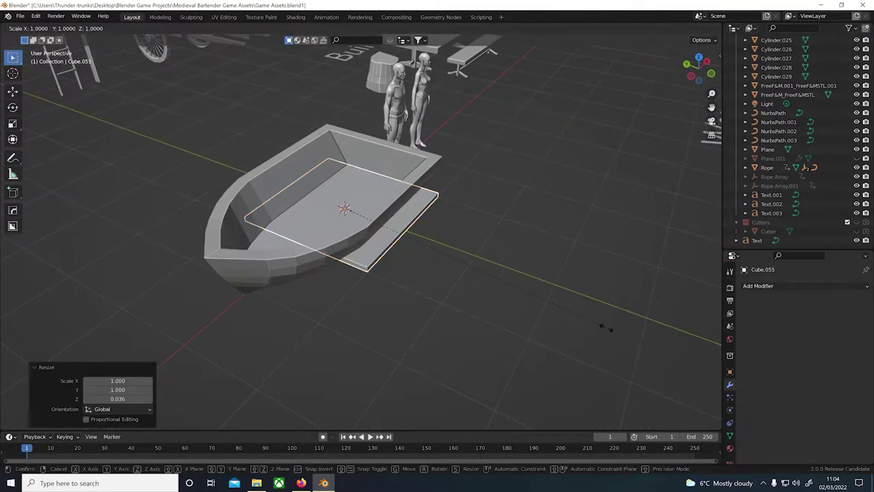
pyautogui.click(372, 238)
pyautogui.moveTo(371, 238)
pyautogui.mouseDown(button='middle')
pyautogui.moveTo(522, 331)
pyautogui.moveTo(414, 296)
pyautogui.mouseUp(button='middle')
# Position the plank vertically, lengthen it along Y, and apply its scale
pyautogui.press('g')
pyautogui.press('z')
pyautogui.click(414, 296)
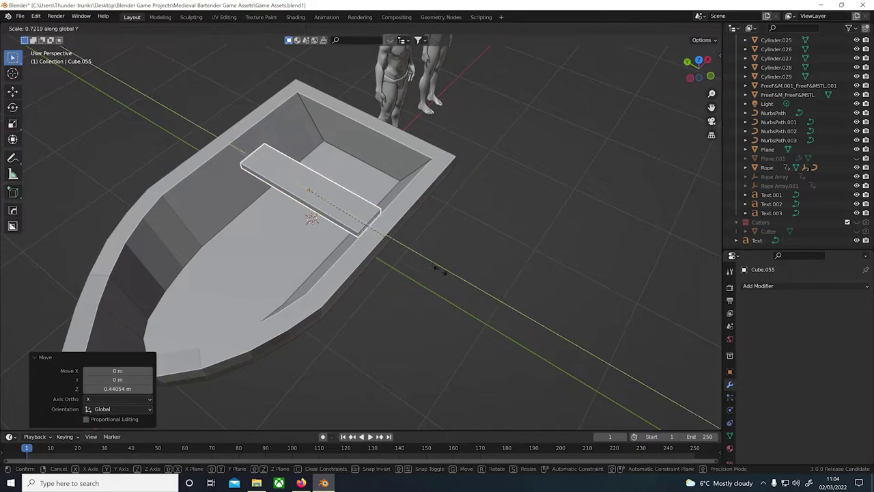
pyautogui.moveTo(428, 268); pyautogui.dragTo(342, 203, button='middle')
pyautogui.press('s')
pyautogui.press('y')
pyautogui.click(400, 252)
pyautogui.moveTo(400, 252)
pyautogui.mouseDown(button='middle')
pyautogui.moveTo(334, 260)
pyautogui.moveTo(200, 250)
pyautogui.moveTo(385, 248)
pyautogui.moveTo(390, 271)
pyautogui.moveTo(421, 271)
pyautogui.mouseUp(button='middle')
pyautogui.scroll(-2, 334, 259)
pyautogui.hotkey('ctrl', 'a')
pyautogui.click(332, 249)
# Adjust the plank's width along Y in Edit Mode, then select the boat hull
pyautogui.press('Tab')
pyautogui.press('s')
pyautogui.press('y')
pyautogui.click(403, 247)
pyautogui.scroll(-5, 390, 271)
pyautogui.press('Tab')
pyautogui.moveTo(330, 291)
pyautogui.mouseDown(button='middle')
pyautogui.moveTo(335, 279)
pyautogui.moveTo(303, 252)
pyautogui.moveTo(416, 228)
pyautogui.moveTo(370, 325)
pyautogui.moveTo(390, 326)
pyautogui.moveTo(328, 328)
pyautogui.moveTo(400, 237)
pyautogui.moveTo(342, 276)
pyautogui.moveTo(126, 209)
pyautogui.mouseUp(button='middle')
pyautogui.click(370, 325)
# Duplicate a seat plank, snap the copy to the boat's centre and turn it 90° lengthwise
pyautogui.click(126, 209)
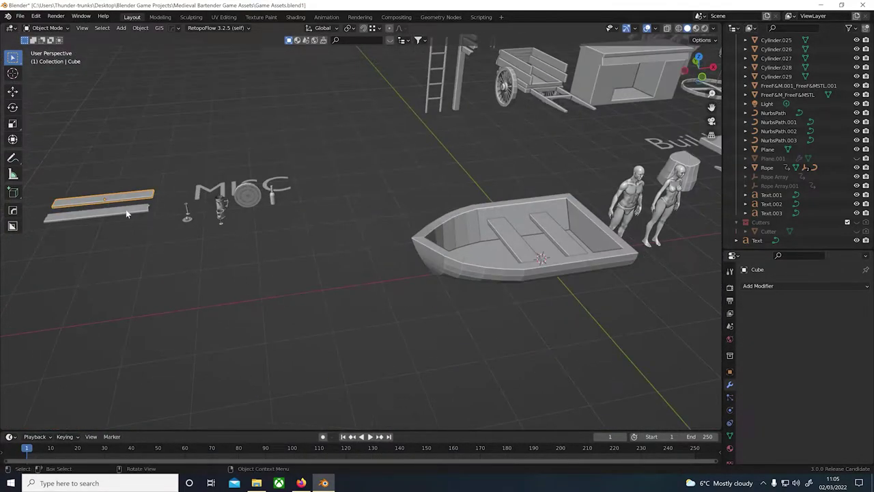
pyautogui.hotkey('shift', 'd')
pyautogui.click(531, 278)
pyautogui.moveTo(531, 282); pyautogui.dragTo(500, 267, button='middle')
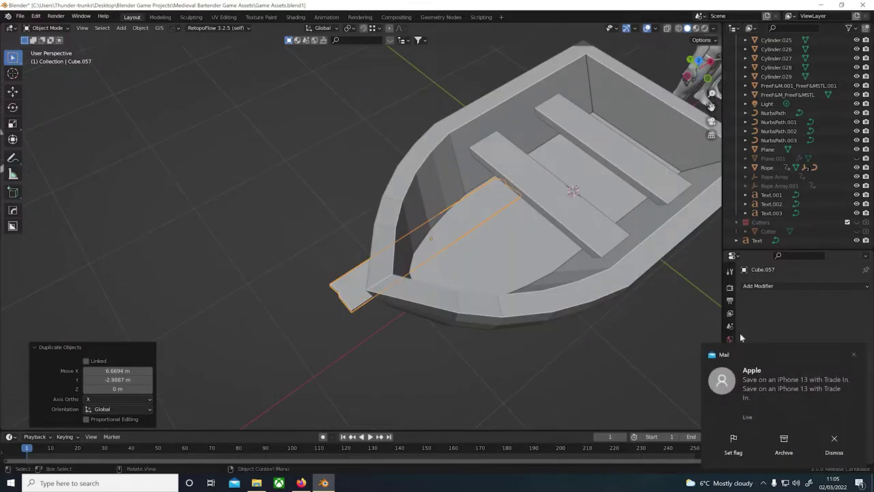
pyautogui.scroll(-5, 357, 262)
pyautogui.scroll(4, 357, 261)
pyautogui.hotkey('shift', 's')
pyautogui.click(357, 254)
pyautogui.moveTo(357, 254); pyautogui.dragTo(366, 251, button='middle')
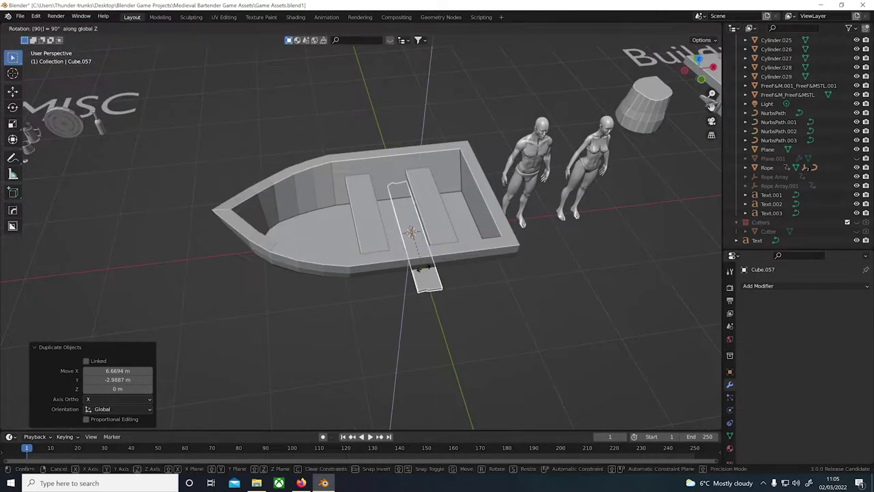
pyautogui.click(425, 268)
pyautogui.scroll(3, 424, 268)
pyautogui.moveTo(425, 268); pyautogui.dragTo(478, 273, button='middle')
# Move the copied plank vertically into place and apply its rotation
pyautogui.press('g')
pyautogui.press('z')
pyautogui.click(531, 274)
pyautogui.moveTo(531, 275); pyautogui.dragTo(477, 270, button='middle')
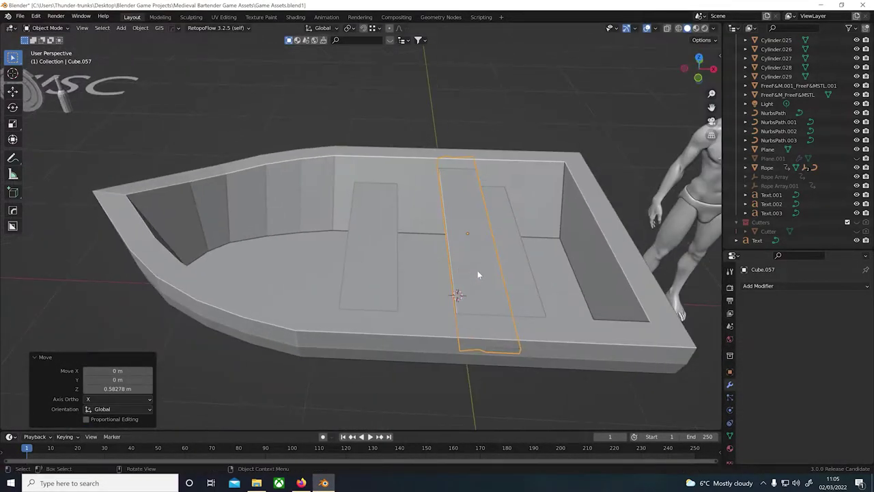
pyautogui.click(591, 284)
pyautogui.moveTo(591, 284); pyautogui.dragTo(628, 310, button='middle')
pyautogui.hotkey('ctrl', 'a')
pyautogui.click(474, 267)
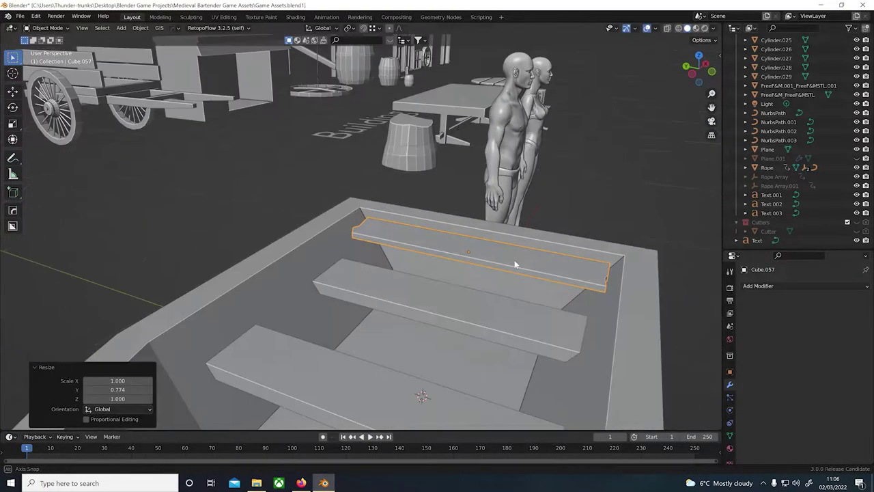
pyautogui.hotkey('ctrl', 'a')
pyautogui.moveTo(474, 267); pyautogui.dragTo(565, 294, button='middle')
# Stand the copied plank on edge with a 90° rotation about Y
pyautogui.press('y')
pyautogui.press('9')
pyautogui.press('0')
pyautogui.press('Return')
pyautogui.scroll(-4, 508, 271)
pyautogui.scroll(5, 509, 271)
# Slide the upright board sideways and along Y into line with the bench
pyautogui.press('g')
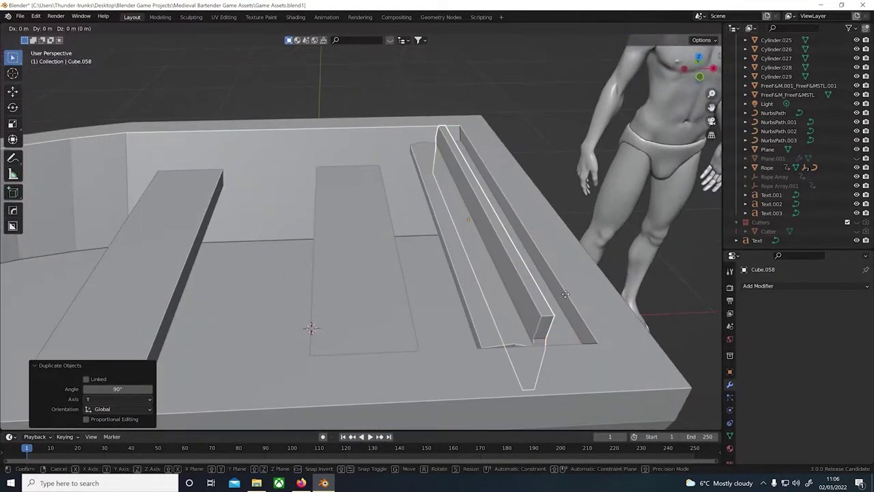
pyautogui.click(516, 306)
pyautogui.press('g')
pyautogui.press('y')
pyautogui.moveTo(517, 306)
pyautogui.mouseDown(button='middle')
pyautogui.moveTo(488, 313)
pyautogui.moveTo(521, 289)
pyautogui.moveTo(527, 236)
pyautogui.mouseUp(button='middle')
pyautogui.click(492, 315)
# Lower the board under the seat and reduce its height along Z
pyautogui.press('g')
pyautogui.press('z')
pyautogui.click(518, 290)
pyautogui.scroll(3, 519, 303)
pyautogui.press('s')
pyautogui.press('z')
pyautogui.click(540, 234)
# Cancel the pending vertical move and apply the board's scale
pyautogui.press('g')
pyautogui.press('z')
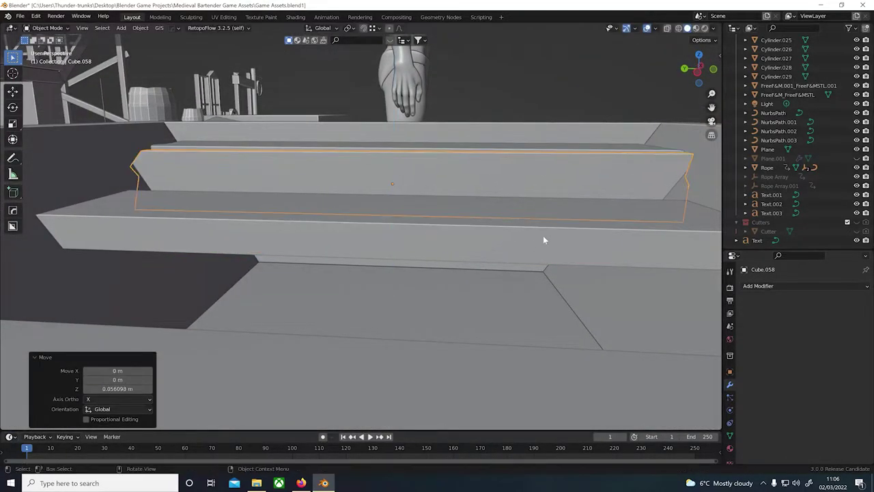
pyautogui.rightClick(609, 250)
pyautogui.moveTo(609, 250); pyautogui.dragTo(498, 248, button='middle')
pyautogui.hotkey('ctrl', 'a')
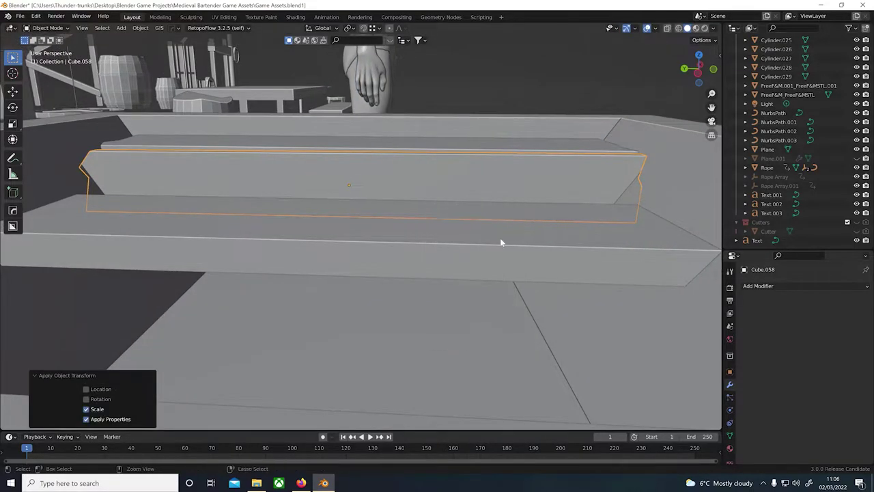
# Enter Edit Mode on the board, inspect it in local view, and enable X-ray
pyautogui.press('Tab')
pyautogui.press('KP_Divide')
pyautogui.scroll(2, 480, 232)
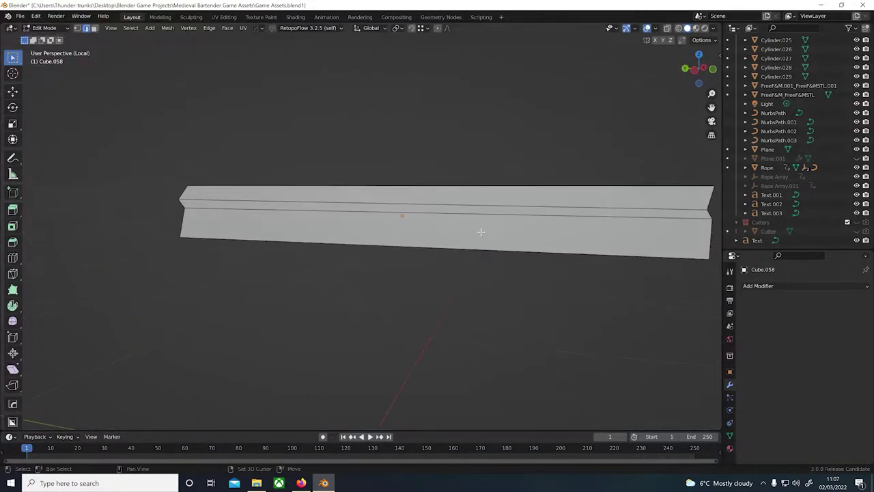
pyautogui.scroll(-3, 481, 232)
pyautogui.press('KP_Divide')
pyautogui.scroll(2, 370, 225)
pyautogui.hotkey('alt', 'z')
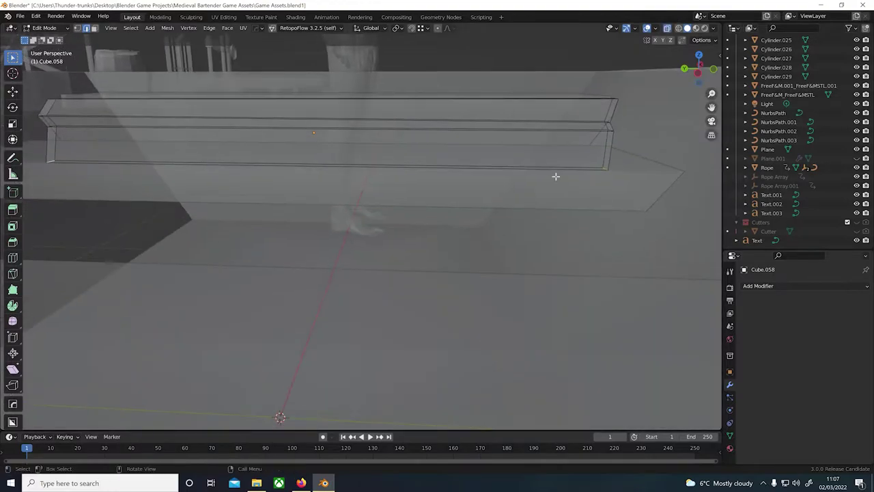
pyautogui.moveTo(555, 176)
pyautogui.mouseDown(button='middle')
pyautogui.moveTo(539, 164)
pyautogui.moveTo(355, 248)
pyautogui.moveTo(423, 205)
pyautogui.mouseUp(button='middle')
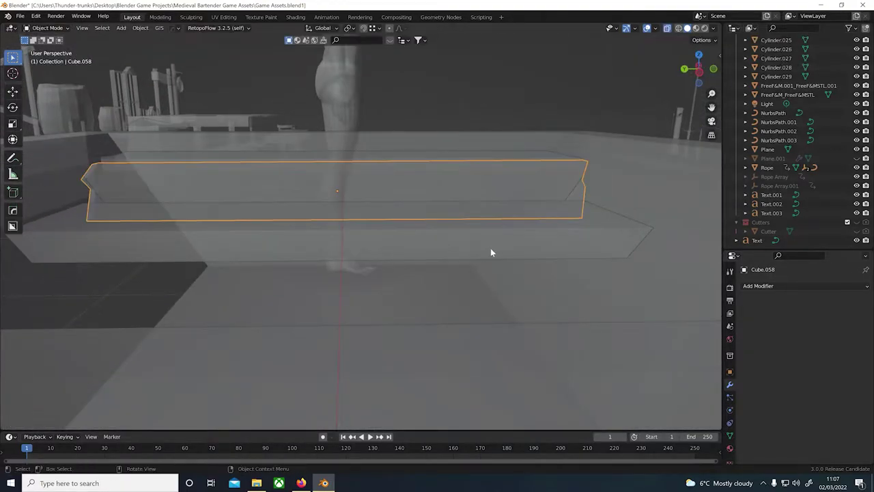
# Shorten the board's mesh along Y toward the hull walls
pyautogui.press('Tab')
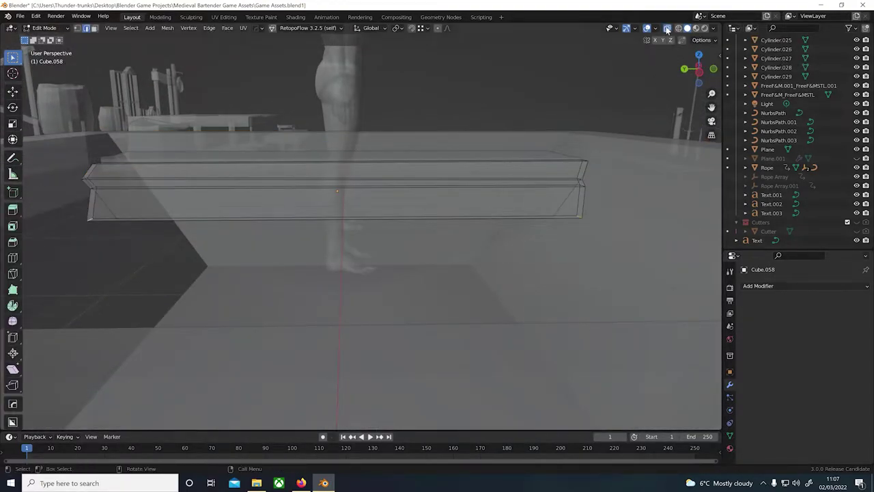
pyautogui.click(666, 30)
pyautogui.press('s')
pyautogui.press('y')
pyautogui.click(492, 245)
pyautogui.moveTo(491, 245)
pyautogui.mouseDown(button='middle')
pyautogui.moveTo(448, 195)
pyautogui.moveTo(472, 217)
pyautogui.moveTo(471, 120)
pyautogui.moveTo(333, 132)
pyautogui.moveTo(512, 56)
pyautogui.mouseUp(button='middle')
# Toggle X-ray on and off to check the board's ends against the hull
pyautogui.hotkey('alt', 'z')
pyautogui.scroll(-5, 333, 132)
pyautogui.scroll(5, 329, 155)
pyautogui.hotkey('alt', 'z')
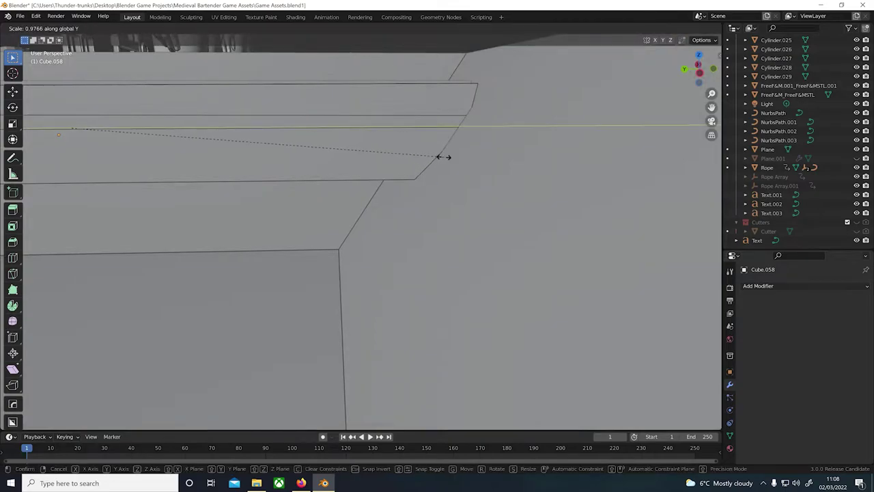
pyautogui.hotkey('alt', 'z')
pyautogui.scroll(-3, 445, 131)
pyautogui.scroll(-3, 460, 116)
pyautogui.moveTo(362, 226)
pyautogui.mouseDown(button='middle')
pyautogui.moveTo(303, 178)
pyautogui.moveTo(350, 166)
pyautogui.mouseUp(button='middle')
pyautogui.hotkey('alt', 'z')
pyautogui.scroll(4, 349, 165)
# Scale the board along Y again so its ends sit inside the hull
pyautogui.press('s')
pyautogui.press('y')
pyautogui.click(489, 184)
pyautogui.scroll(2, 539, 143)
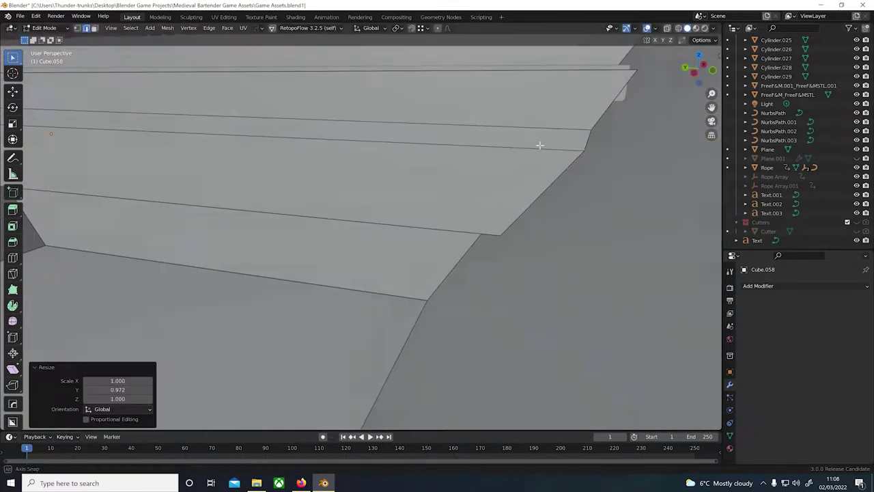
pyautogui.scroll(1, 537, 142)
pyautogui.scroll(-4, 398, 153)
pyautogui.scroll(-4, 450, 191)
# Leave Edit Mode and place a shortened copy of the board just below the first
pyautogui.scroll(-1, 424, 221)
pyautogui.press('Tab')
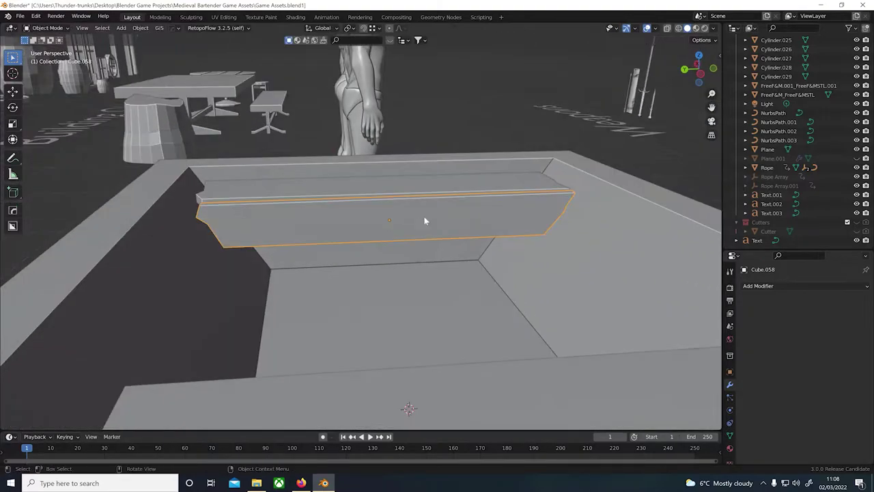
pyautogui.click(416, 269)
pyautogui.moveTo(416, 269); pyautogui.dragTo(423, 252, button='middle')
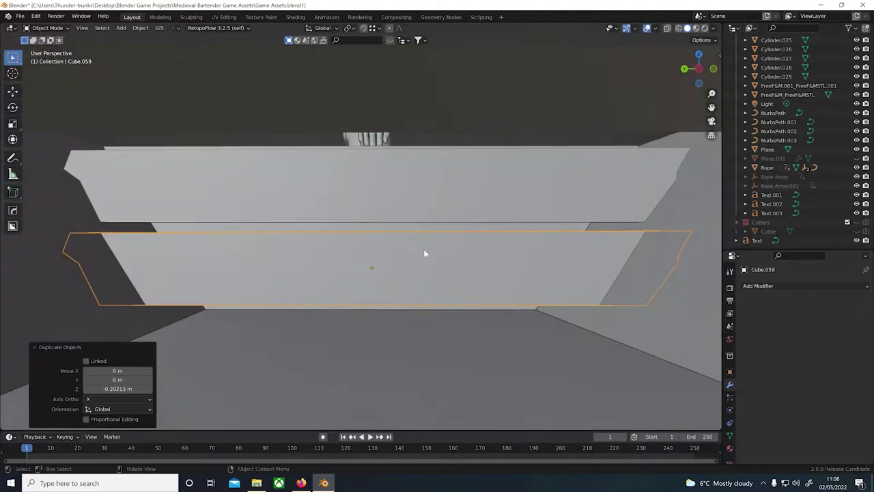
pyautogui.click(469, 273)
# Turn the lower board 180° about Z and apply its rotation
pyautogui.press('r')
pyautogui.press('Return')
pyautogui.scroll(5, 362, 278)
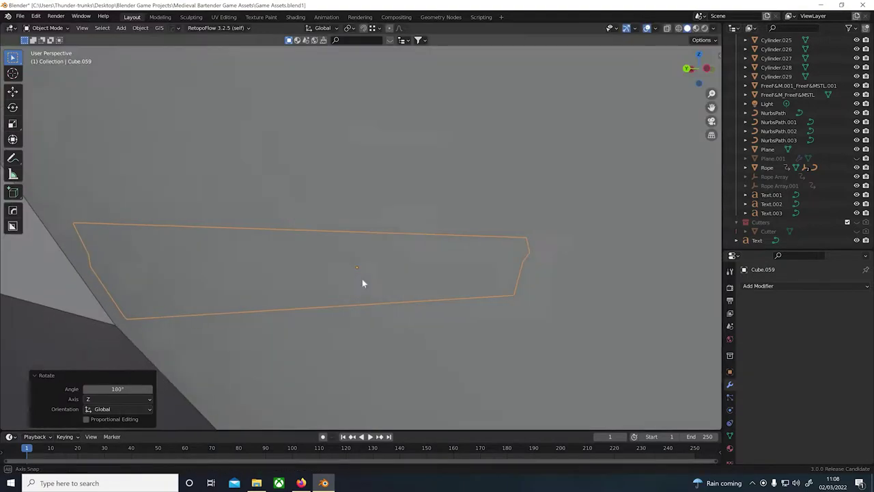
pyautogui.scroll(-5, 456, 266)
pyautogui.hotkey('ctrl', 'a')
# In top view, nudge the lower board 0.037 m along X into place
pyautogui.click(443, 209)
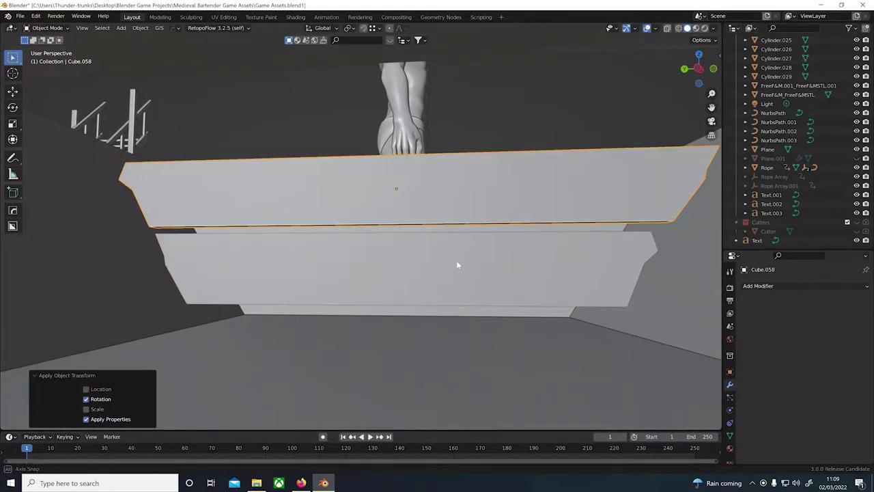
pyautogui.moveTo(456, 260)
pyautogui.mouseDown(button='middle')
pyautogui.moveTo(460, 269)
pyautogui.moveTo(443, 252)
pyautogui.mouseUp(button='middle')
pyautogui.scroll(-3, 434, 242)
pyautogui.scroll(5, 428, 236)
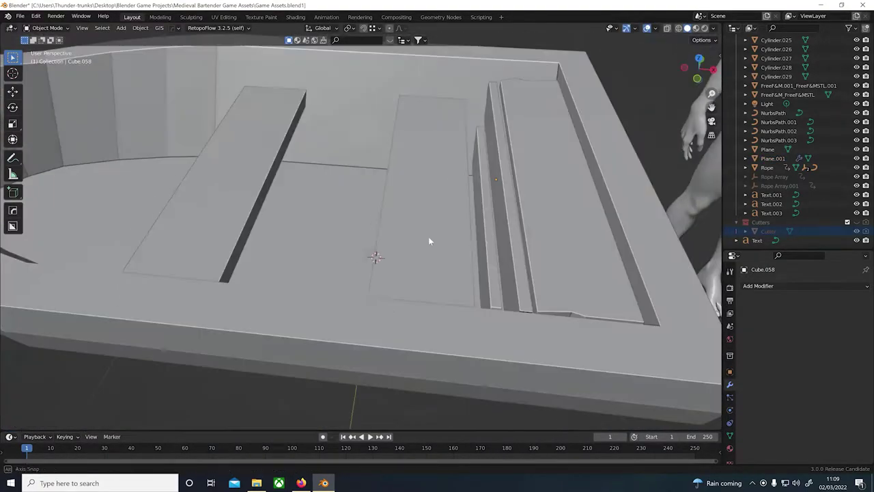
pyautogui.press('KP_7')
pyautogui.click(496, 270)
pyautogui.click(525, 270)
pyautogui.moveTo(524, 270)
pyautogui.mouseDown(button='middle')
pyautogui.moveTo(403, 204)
pyautogui.moveTo(425, 190)
pyautogui.moveTo(533, 312)
pyautogui.mouseUp(button='middle')
pyautogui.scroll(-5, 437, 232)
pyautogui.click(426, 190)
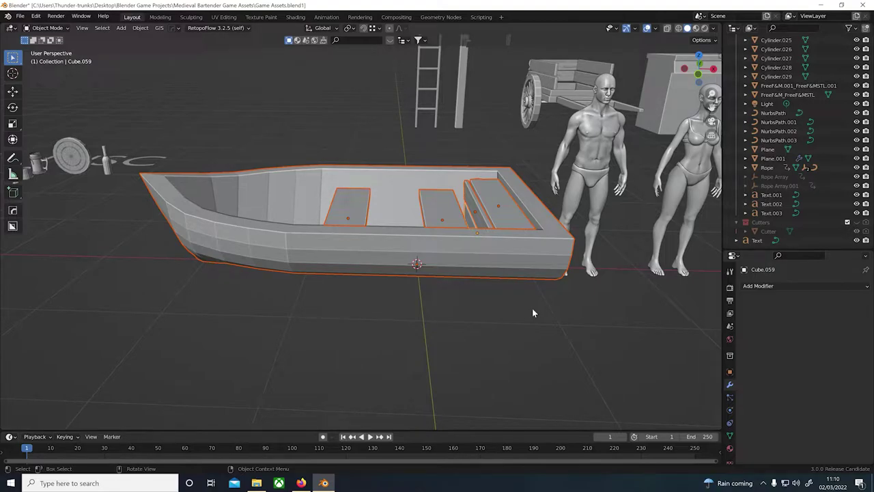
# Stretch the hull 1.211× along X and shift the rear seat to match
pyautogui.scroll(3, 532, 307)
pyautogui.click(373, 275)
pyautogui.press('s')
pyautogui.press('x')
pyautogui.click(375, 271)
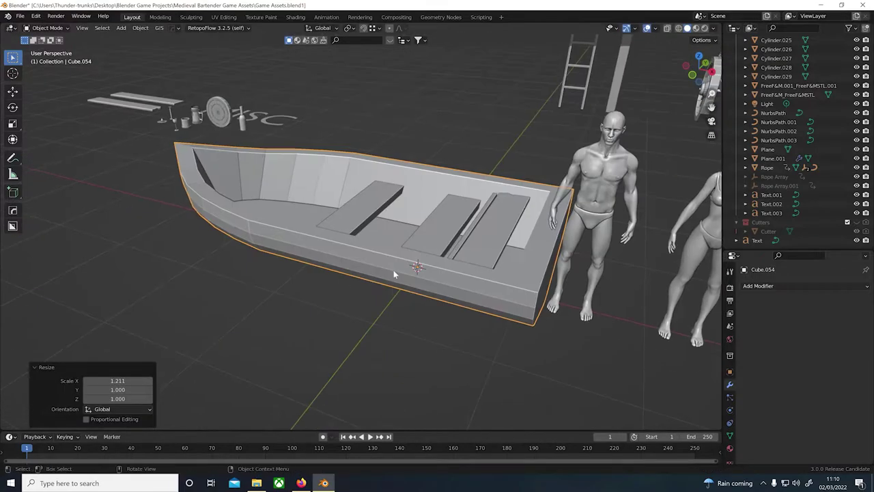
pyautogui.scroll(4, 393, 270)
pyautogui.click(383, 219)
pyautogui.scroll(-2, 410, 232)
pyautogui.click(454, 248)
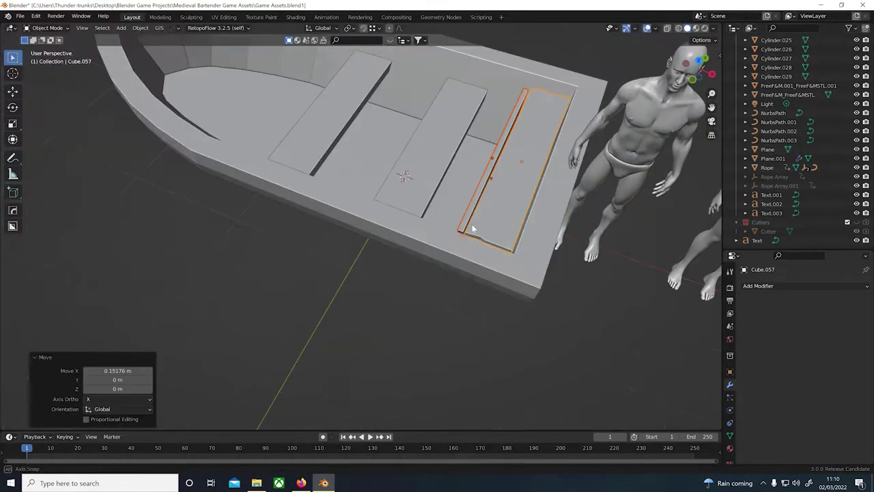
pyautogui.scroll(3, 496, 245)
pyautogui.scroll(-4, 441, 263)
# Apply the hull's scale and set the hull and seat origins to their geometry
pyautogui.click(441, 263)
pyautogui.hotkey('ctrl', 'a')
pyautogui.click(436, 230)
pyautogui.scroll(-2, 435, 232)
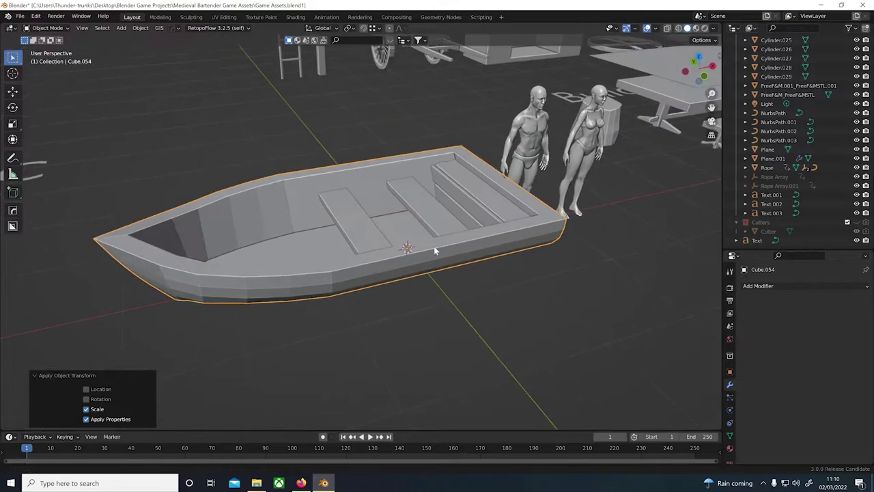
pyautogui.keyDown('shift'); pyautogui.click(459, 267); pyautogui.keyUp('shift')
pyautogui.scroll(2, 460, 268)
pyautogui.click(140, 28)
pyautogui.click(246, 56)
# Rotate the selected boat parts −90° about Z
pyautogui.scroll(-4, 451, 244)
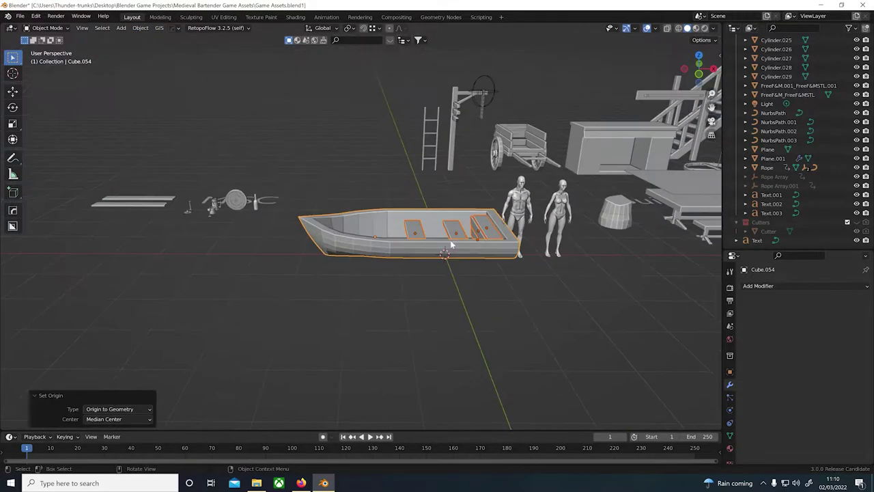
pyautogui.press('BackSpace')
pyautogui.press('BackSpace')
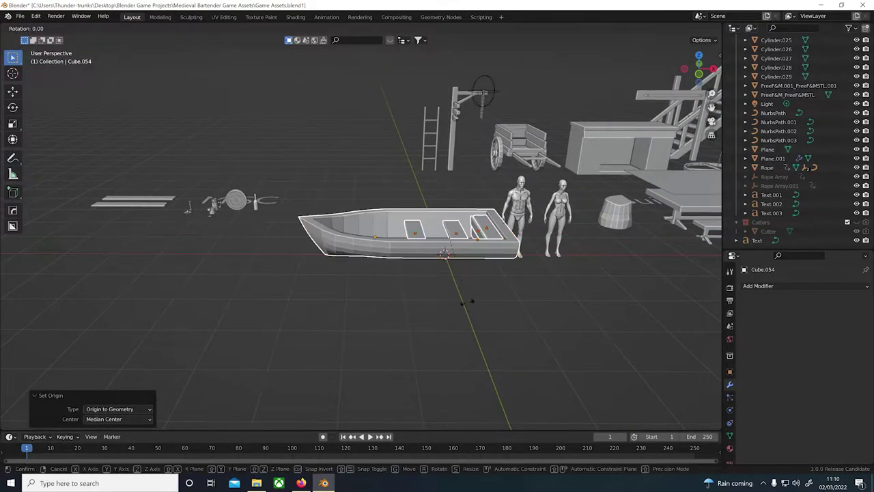
pyautogui.press('9')
pyautogui.press('0')
pyautogui.press('Return')
# Stand the boat upright, raise it along Z, and apply the hull's rotation
pyautogui.press('Escape')
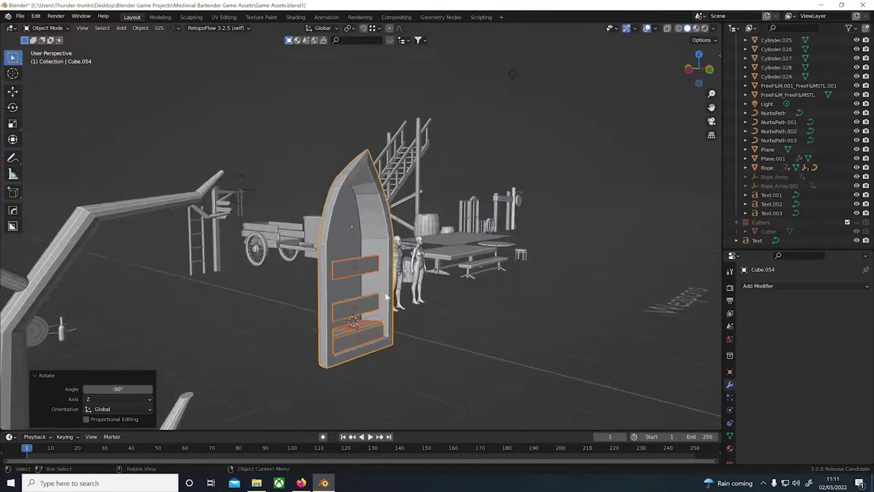
pyautogui.moveTo(445, 263)
pyautogui.mouseDown(button='middle')
pyautogui.moveTo(324, 260)
pyautogui.moveTo(334, 241)
pyautogui.moveTo(503, 243)
pyautogui.moveTo(375, 255)
pyautogui.moveTo(433, 244)
pyautogui.moveTo(377, 226)
pyautogui.mouseUp(button='middle')
pyautogui.press('g')
pyautogui.press('z')
pyautogui.click(324, 259)
pyautogui.hotkey('ctrl', 'a')
pyautogui.click(454, 298)
pyautogui.scroll(2, 454, 298)
# In Edit Mode, loop-cut the hull and inset a narrow strip along its underside for the keel
pyautogui.press('Tab')
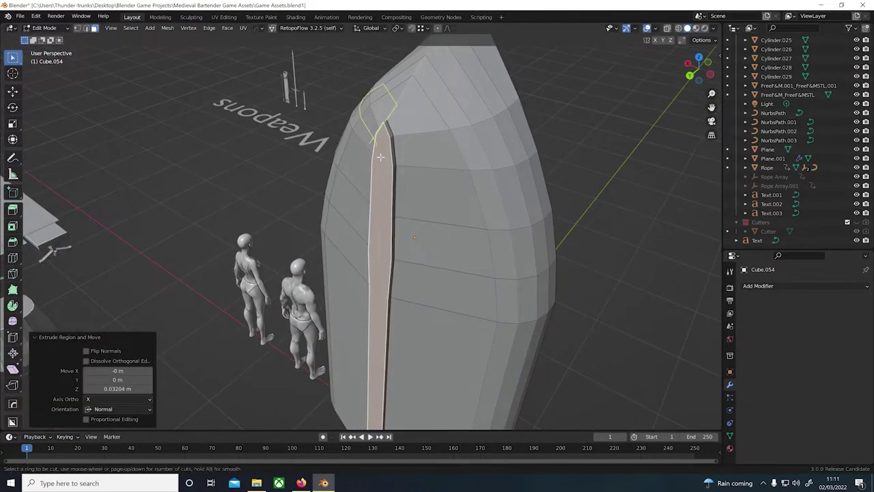
pyautogui.press('Escape')
pyautogui.moveTo(380, 157)
pyautogui.mouseDown(button='middle')
pyautogui.moveTo(497, 236)
pyautogui.moveTo(539, 310)
pyautogui.moveTo(504, 269)
pyautogui.moveTo(414, 234)
pyautogui.moveTo(383, 260)
pyautogui.moveTo(358, 239)
pyautogui.moveTo(365, 187)
pyautogui.mouseUp(button='middle')
pyautogui.scroll(-3, 497, 236)
pyautogui.press('s')
pyautogui.click(540, 310)
pyautogui.press('i')
pyautogui.click(339, 198)
pyautogui.scroll(4, 340, 197)
pyautogui.click(379, 215)
# Move the inset bottom strip along Y to shape the keel, then leave Edit Mode
pyautogui.press('g')
pyautogui.press('y')
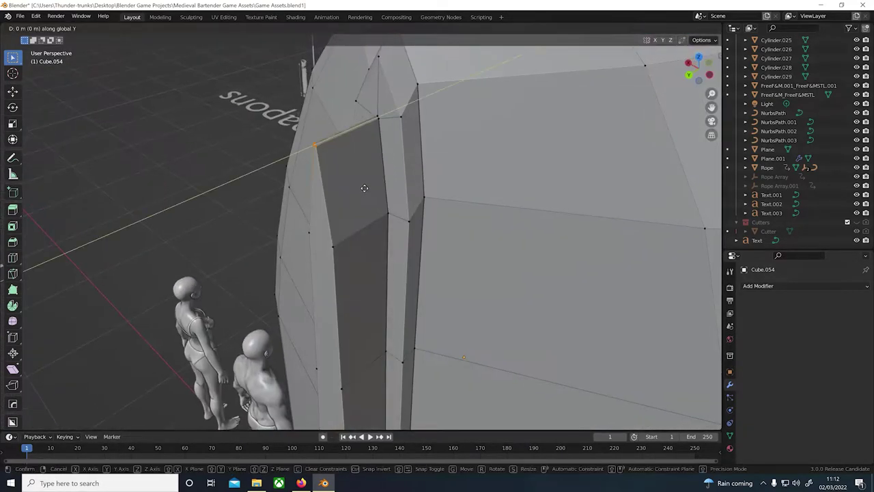
pyautogui.click(378, 256)
pyautogui.scroll(-8, 378, 256)
pyautogui.moveTo(341, 225)
pyautogui.mouseDown(button='middle')
pyautogui.moveTo(287, 198)
pyautogui.moveTo(341, 239)
pyautogui.mouseUp(button='middle')
pyautogui.scroll(3, 286, 192)
pyautogui.scroll(3, 279, 184)
pyautogui.press('Tab')
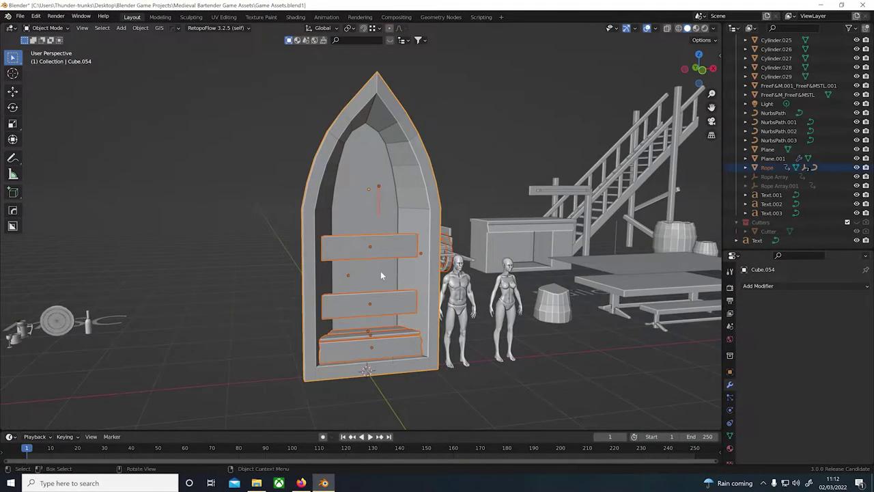
# Lay the boat flat with 90° about Y and 180° about Z, apply rotation, and lower it
pyautogui.moveTo(381, 275)
pyautogui.mouseDown(button='middle')
pyautogui.moveTo(385, 332)
pyautogui.moveTo(384, 319)
pyautogui.mouseUp(button='middle')
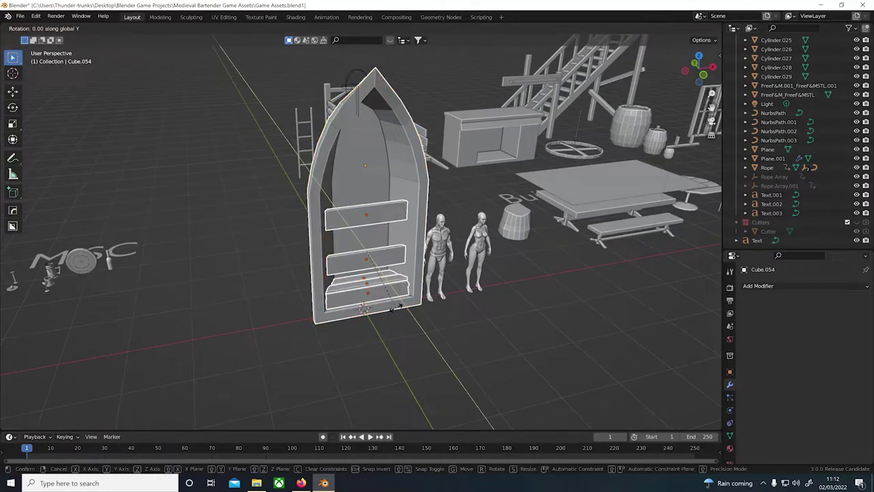
pyautogui.write('90')
pyautogui.press('Return')
pyautogui.write('-90')
pyautogui.press('Return')
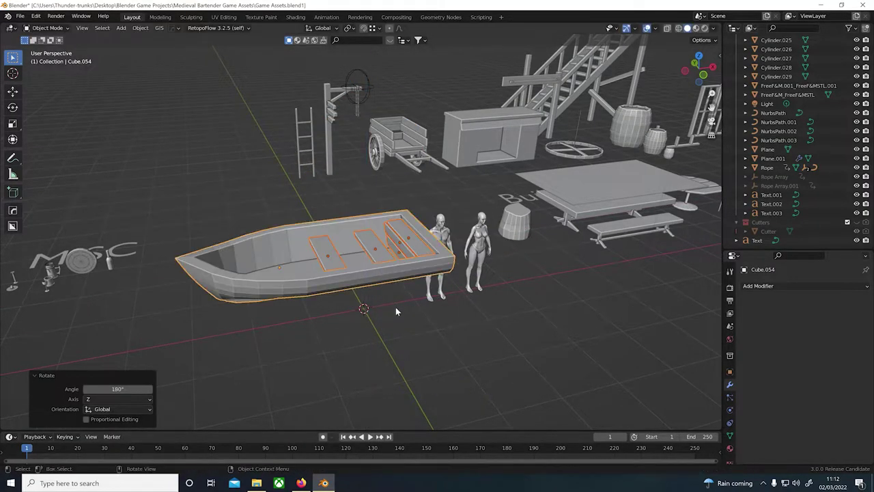
pyautogui.press('KP_1')
pyautogui.hotkey('ctrl', 'a')
pyautogui.click(396, 307)
pyautogui.press('g')
pyautogui.press('z')
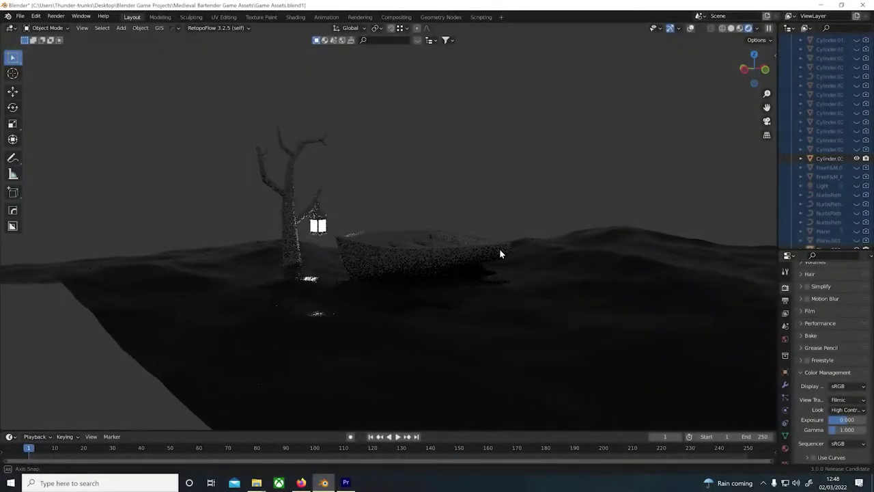
# Orbit the rendered night scene around the floating boat, bare tree and glowing lantern
pyautogui.moveTo(499, 253); pyautogui.dragTo(515, 254, button='middle')
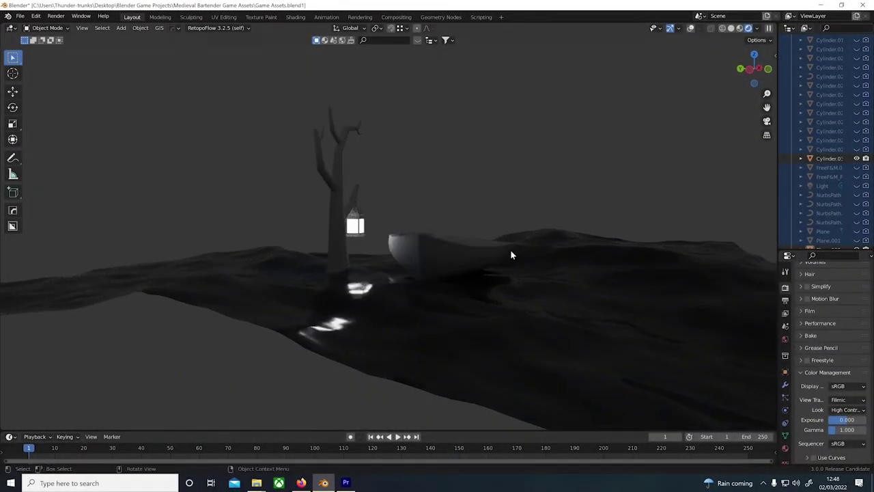
pyautogui.moveTo(500, 254); pyautogui.dragTo(476, 261, button='middle')
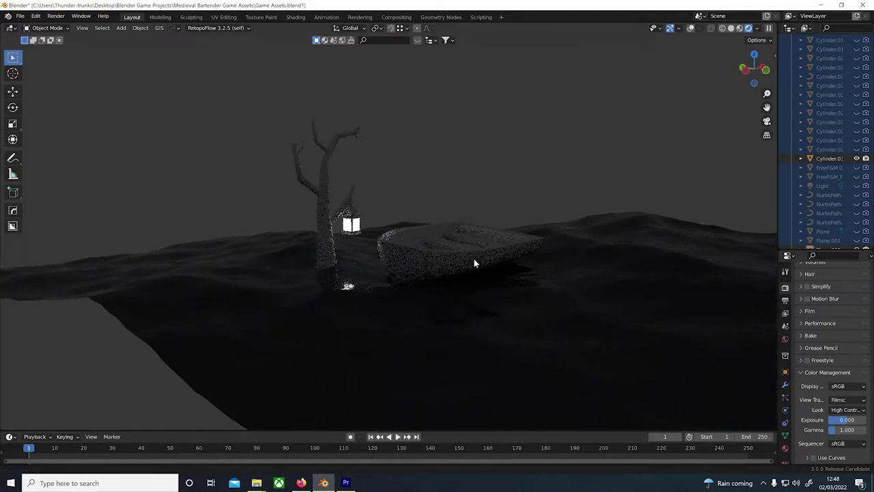